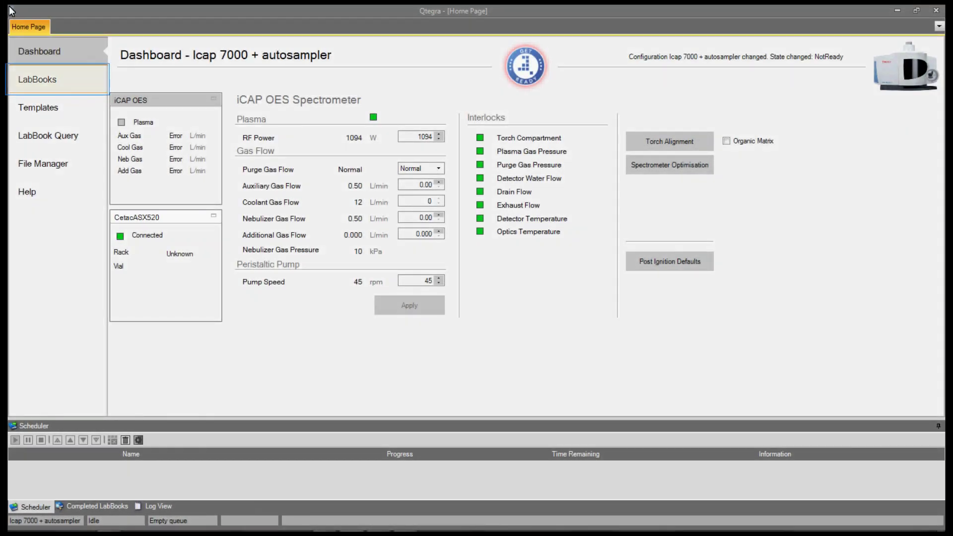
- Create a new LabBook named 'Demo' from a blank template
{"action": "left_click", "coordinate": [45, 77]}
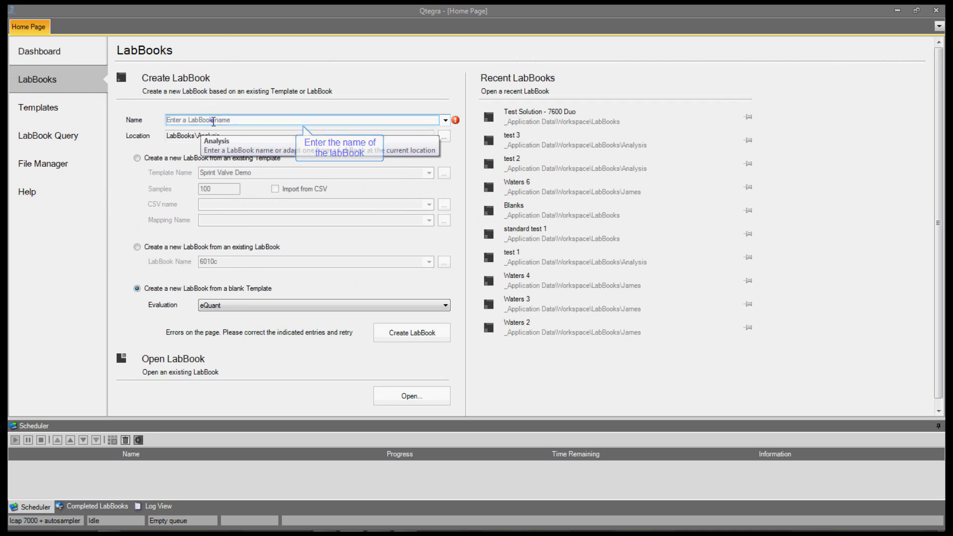
{"action": "type", "text": "Demo"}
{"action": "key", "text": "Tab"}
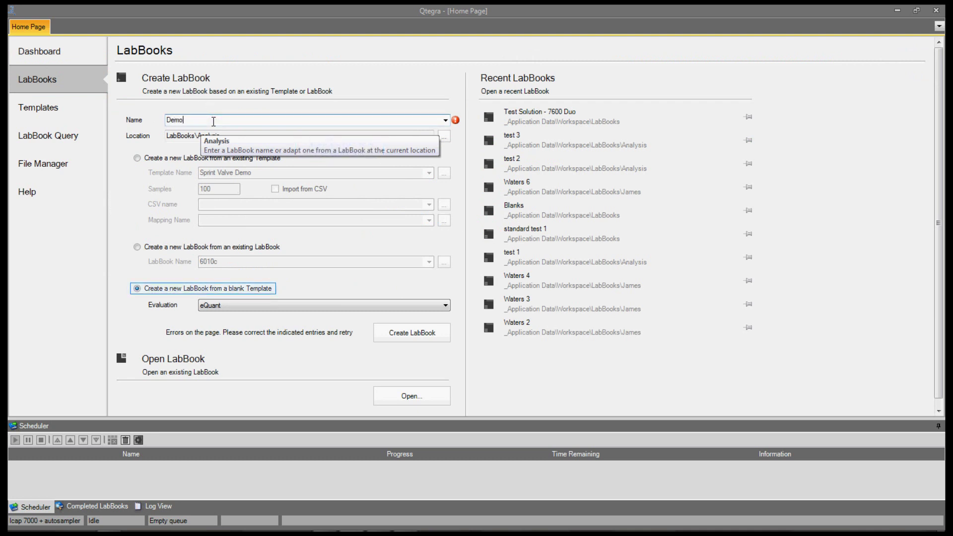
{"action": "key", "text": "Tab"}
{"action": "key", "text": "Tab"}
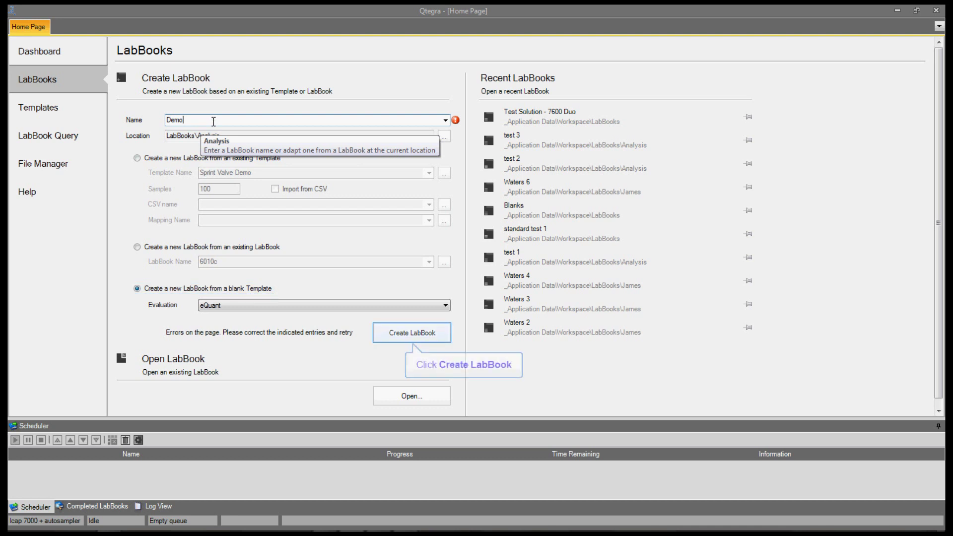
{"action": "key", "text": "Return"}
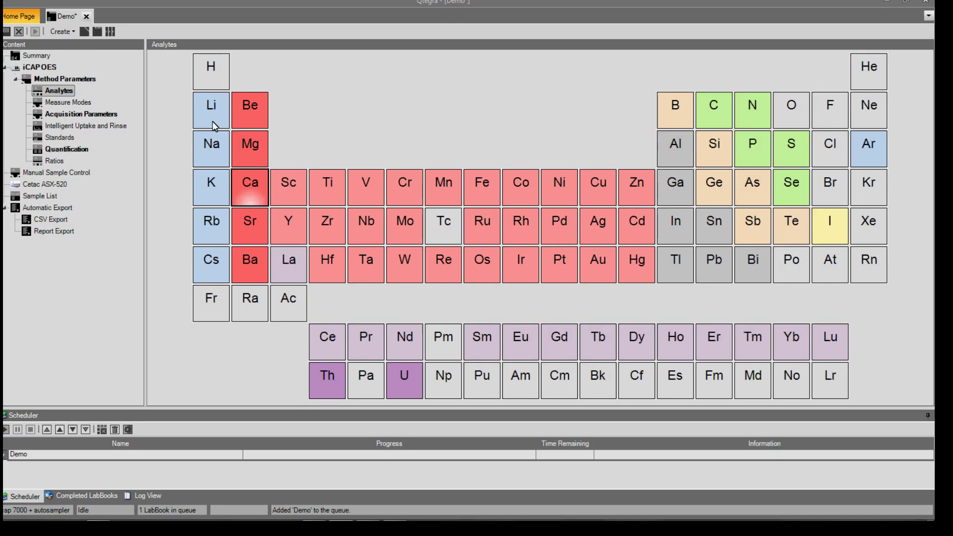
- Add the Ca lines 393.366, 396.847 and 422.673 as analytes
{"action": "right_click", "coordinate": [239, 190]}
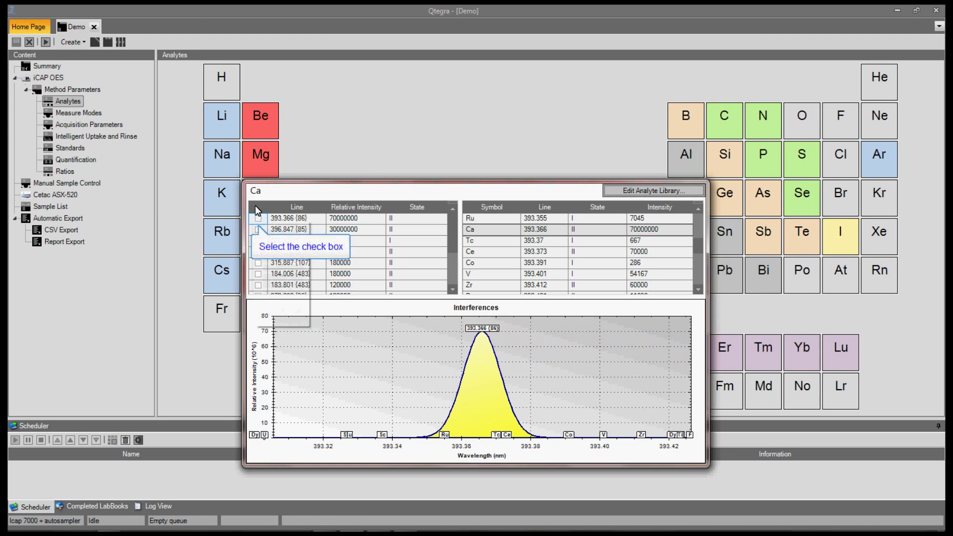
{"action": "left_click", "coordinate": [259, 219]}
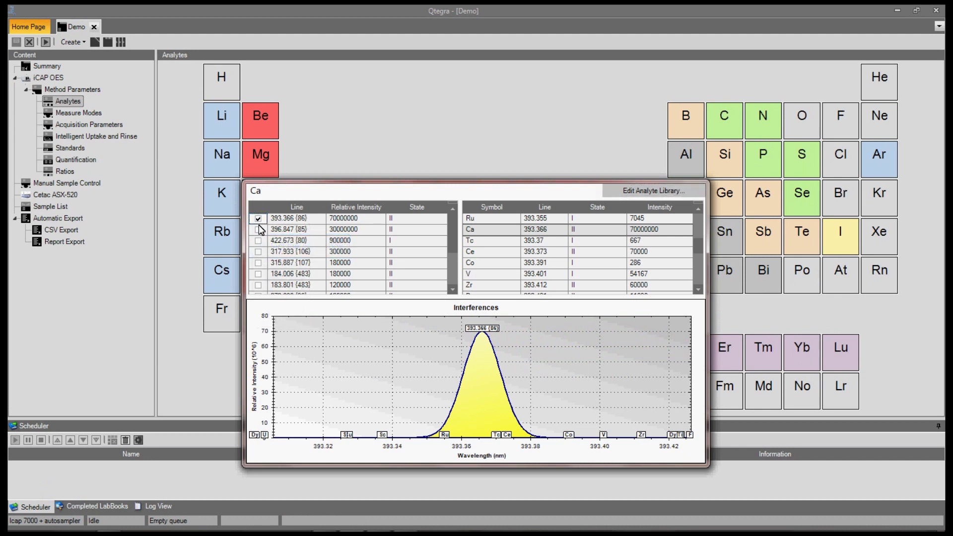
{"action": "left_click", "coordinate": [259, 230]}
{"action": "left_click", "coordinate": [258, 242]}
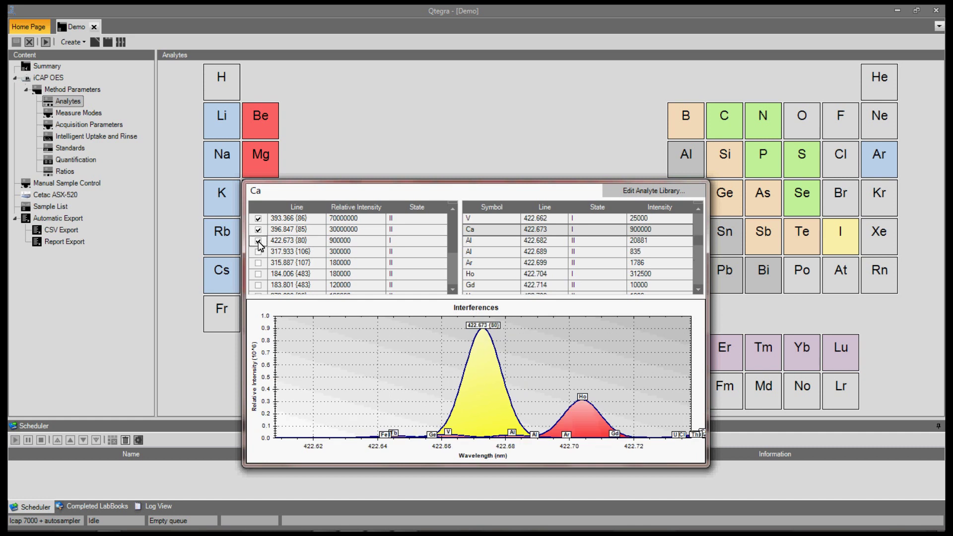
{"action": "left_click", "coordinate": [373, 157]}
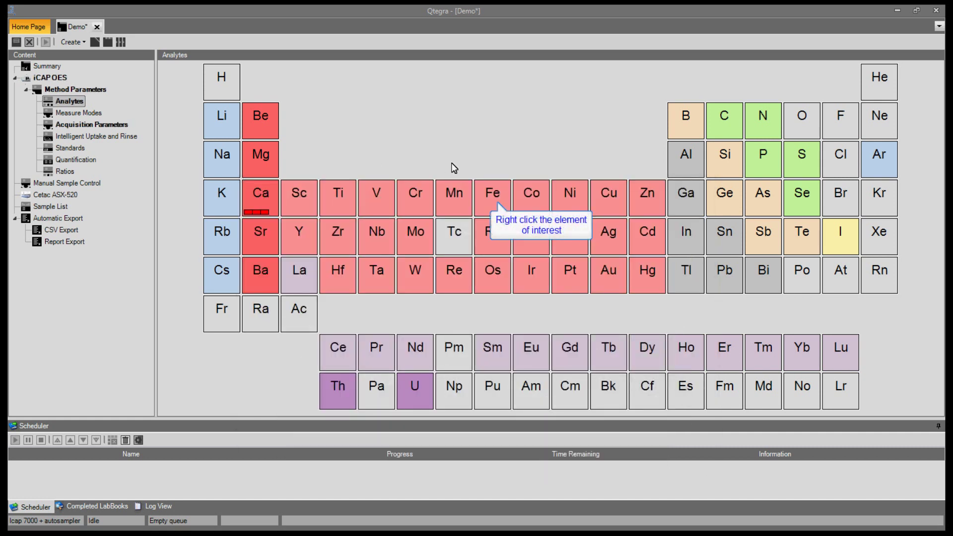
- Add the Fe lines 259.940 and 238.204 as analytes
{"action": "right_click", "coordinate": [494, 191]}
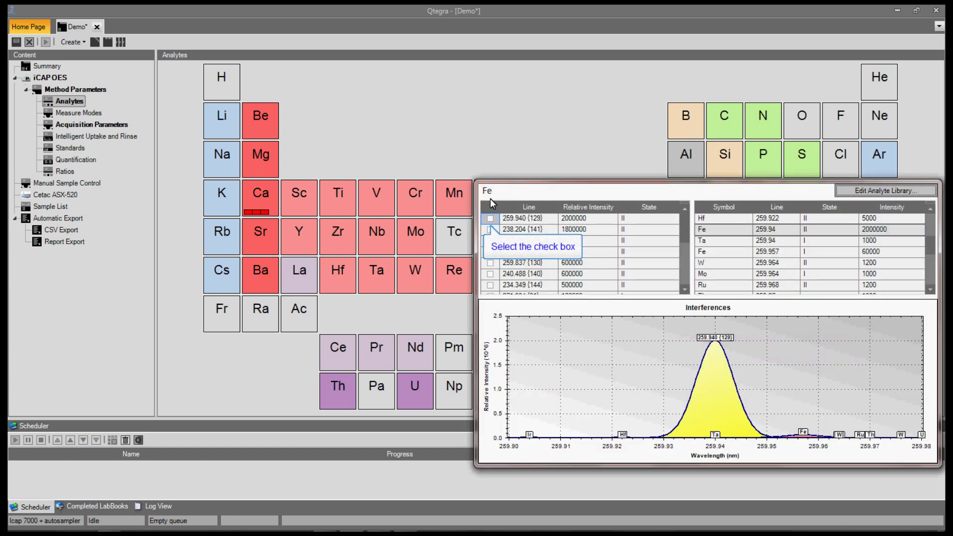
{"action": "left_click", "coordinate": [490, 218]}
{"action": "left_click", "coordinate": [490, 230]}
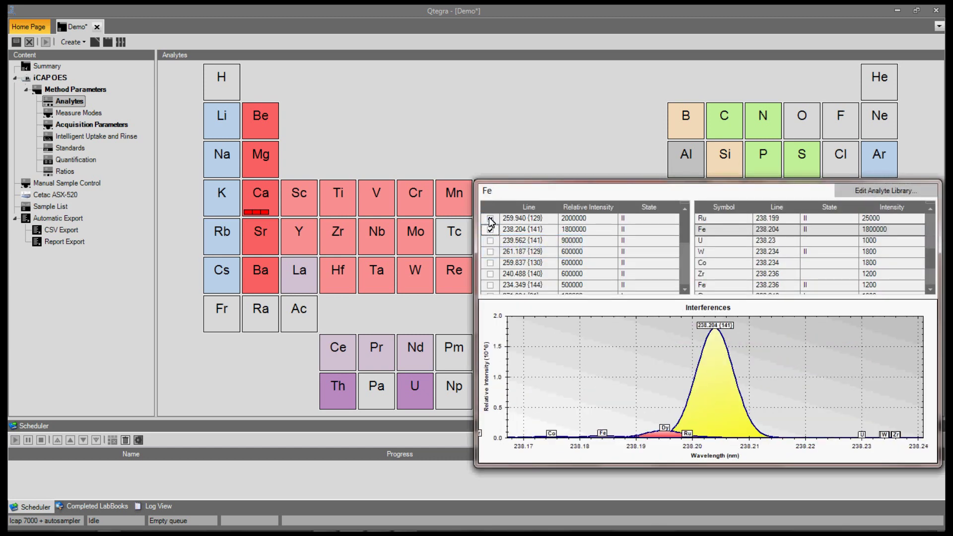
{"action": "left_click", "coordinate": [489, 149]}
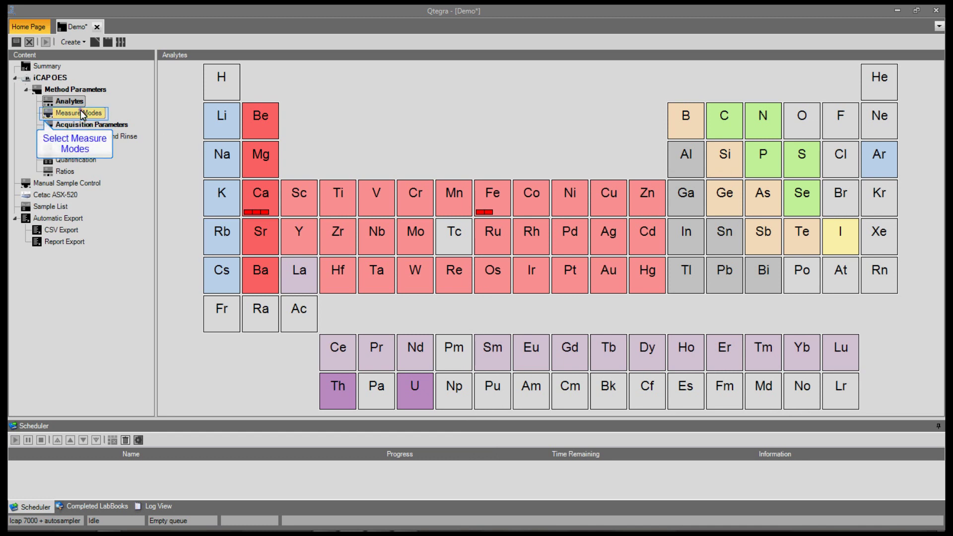
- Show the Measure Modes settings and switch the view to Axial
{"action": "left_click", "coordinate": [81, 111]}
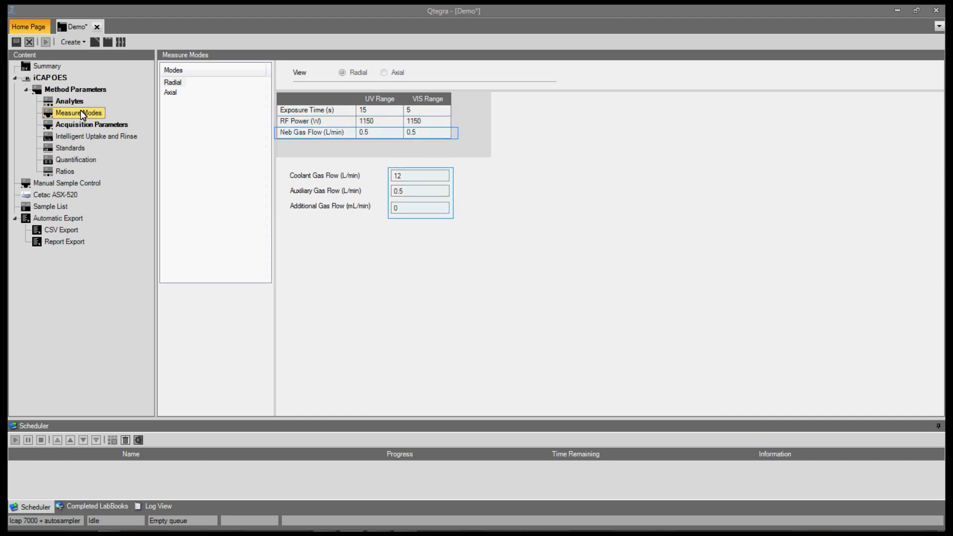
{"action": "left_click", "coordinate": [175, 94]}
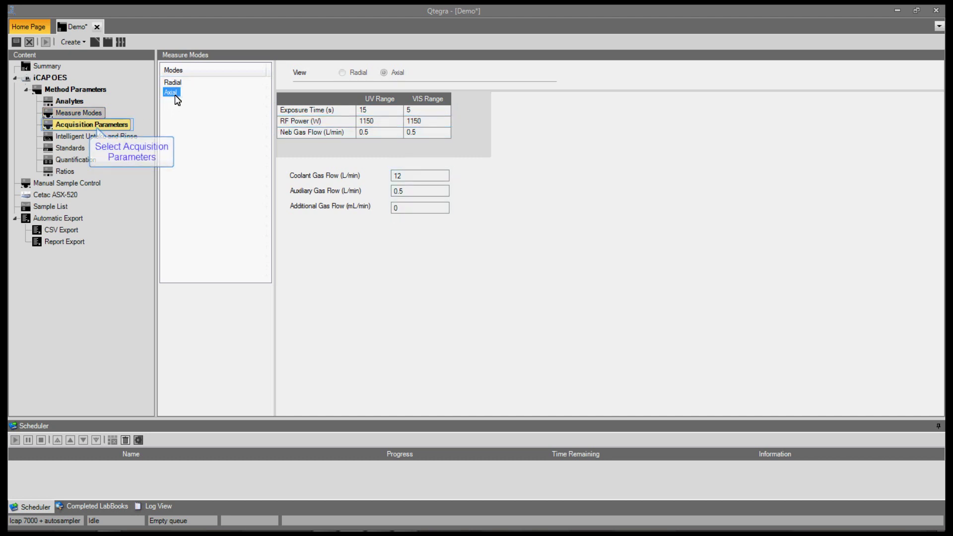
- In Acquisition Parameters, keep Speed as the analysis mode and review the pump settings
{"action": "left_click", "coordinate": [116, 125]}
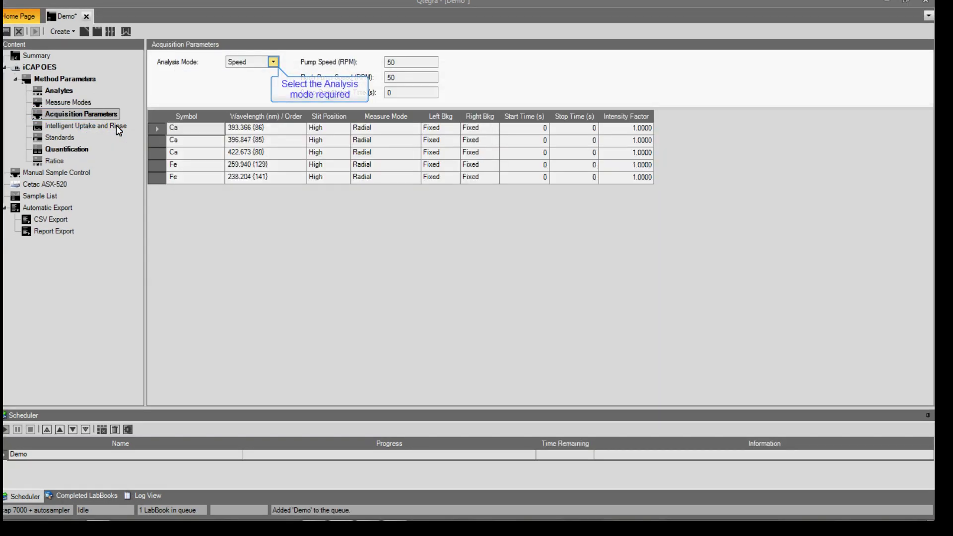
{"action": "left_click", "coordinate": [273, 62]}
{"action": "left_click", "coordinate": [271, 82]}
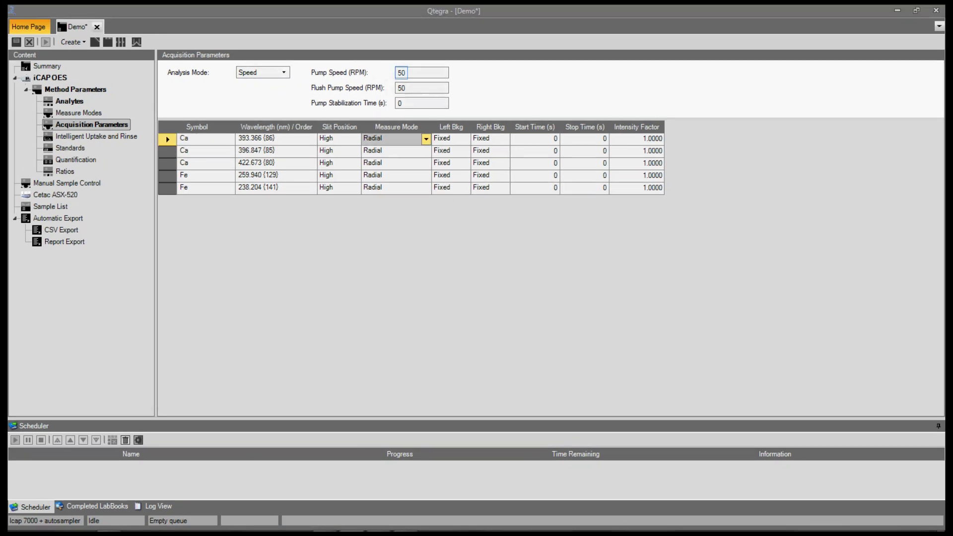
{"action": "left_click", "coordinate": [402, 88]}
{"action": "left_click", "coordinate": [400, 104]}
{"action": "key", "text": "Tab"}
- Set the first Ca line's measure mode to Axial and fill it down to all five lines
{"action": "left_click", "coordinate": [427, 140]}
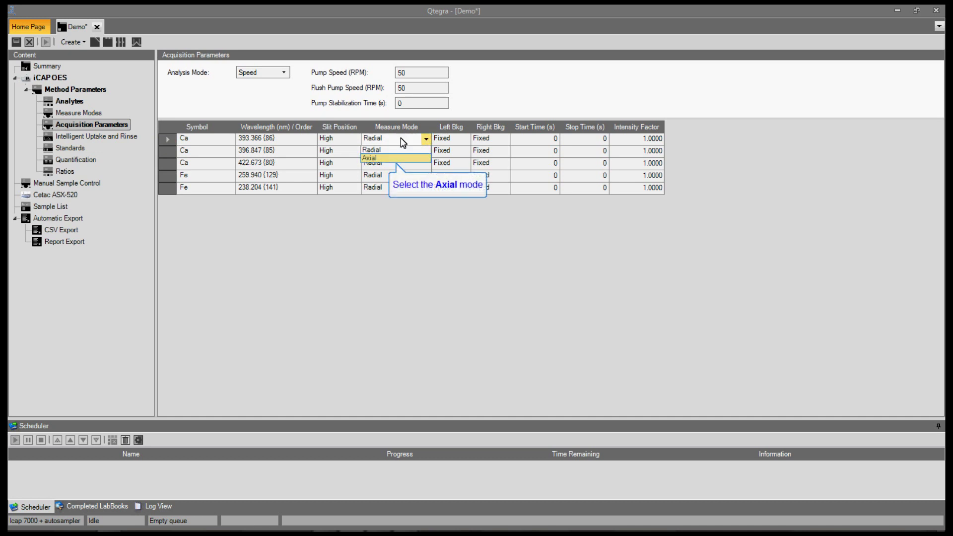
{"action": "left_click", "coordinate": [370, 158]}
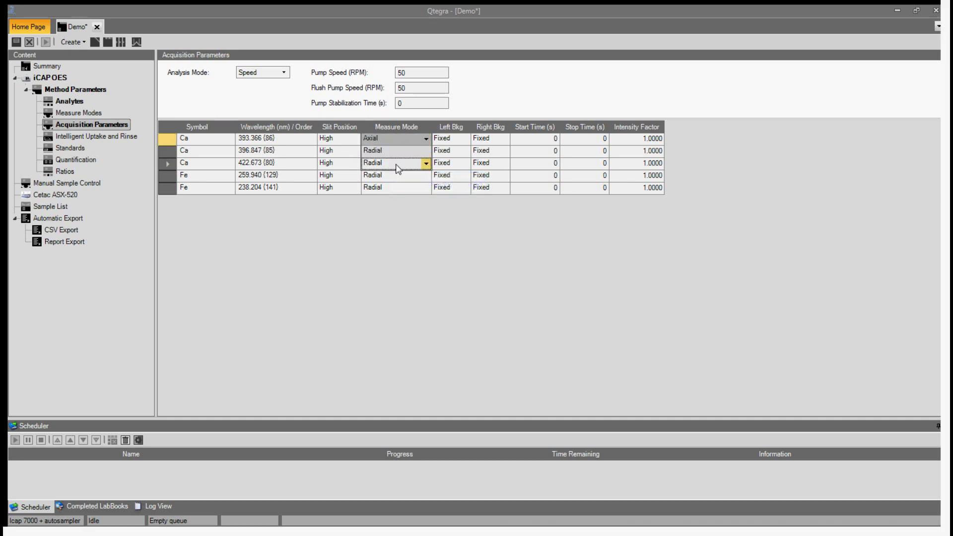
{"action": "left_click_drag", "start_coordinate": [398, 170], "coordinate": [397, 191]}
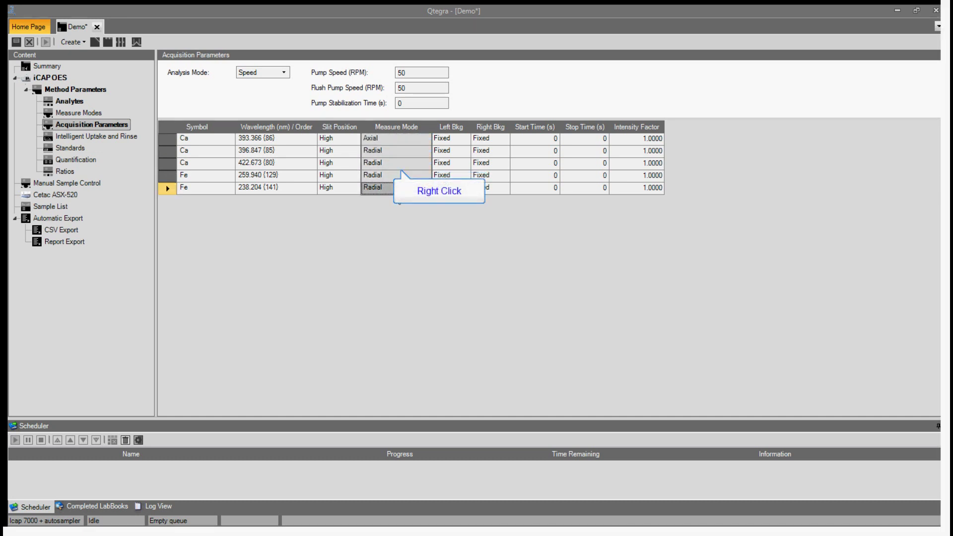
{"action": "right_click", "coordinate": [395, 193]}
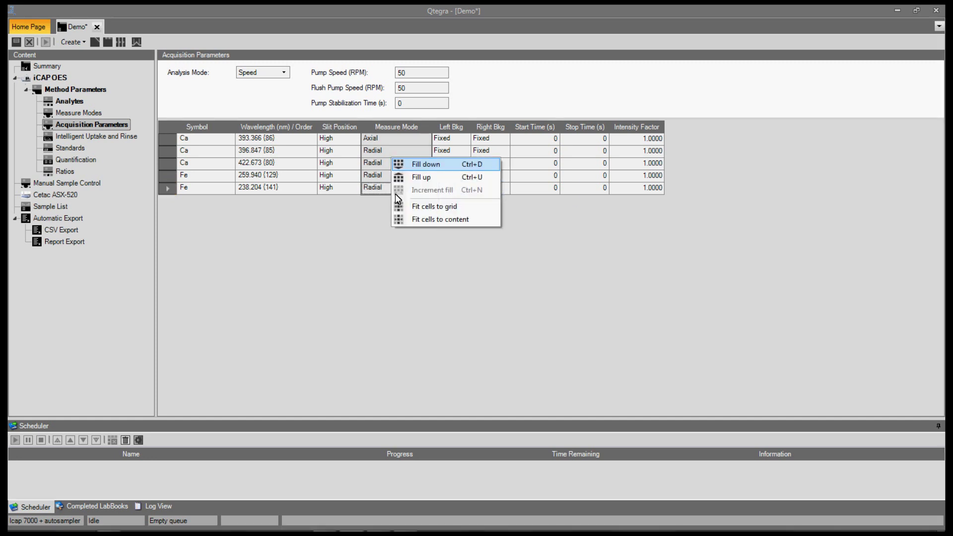
{"action": "left_click", "coordinate": [422, 165]}
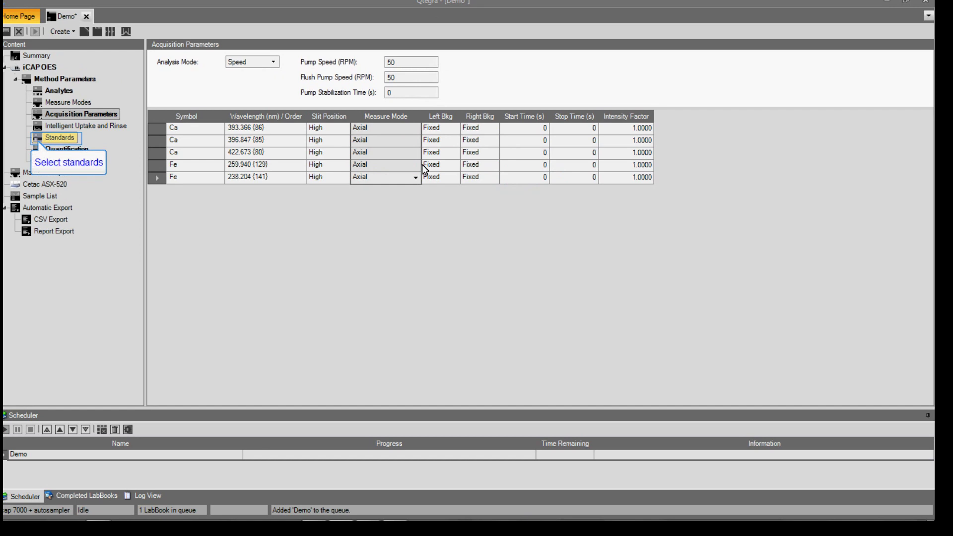
- Create an elemental standard named 'stock solution' built from the Ca and Fe analyte list
{"action": "left_click", "coordinate": [71, 137]}
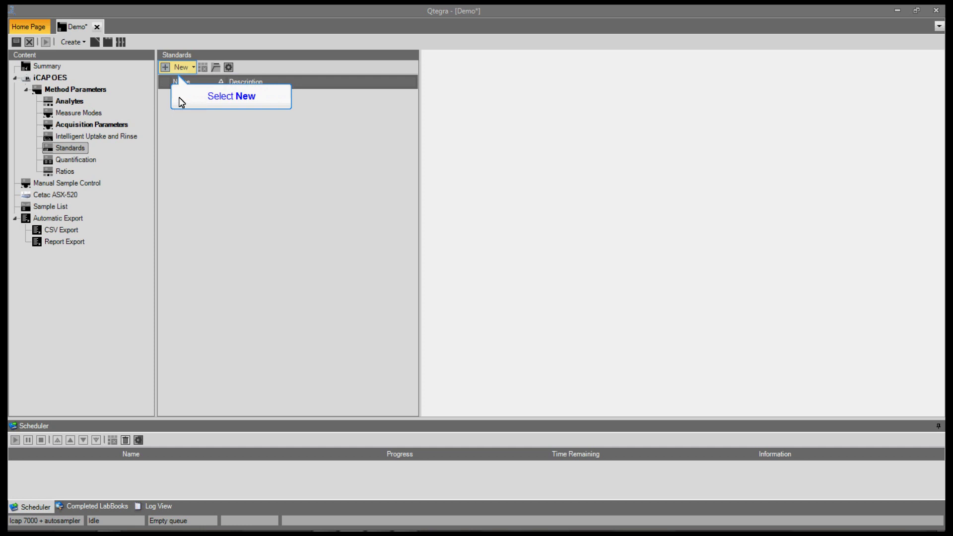
{"action": "left_click", "coordinate": [186, 68]}
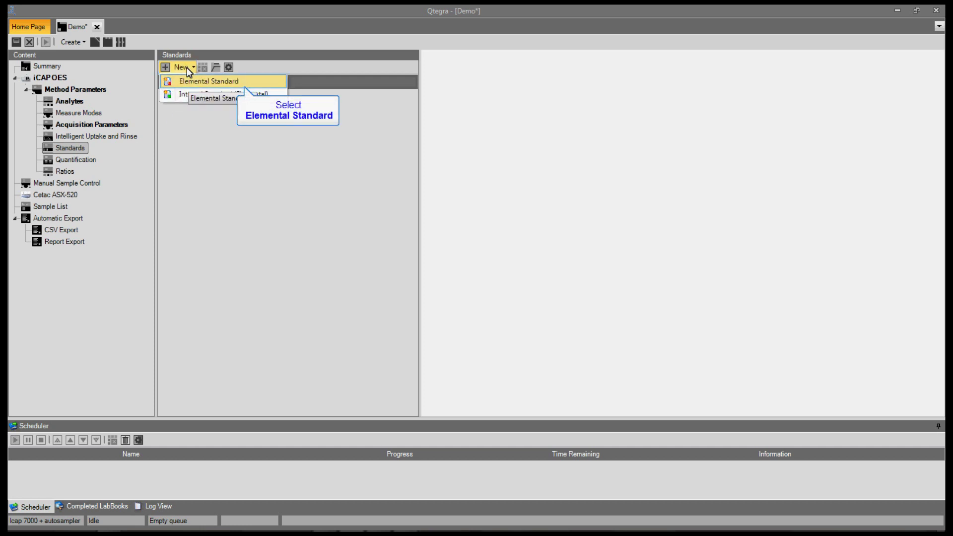
{"action": "left_click", "coordinate": [189, 80]}
{"action": "type", "text": "stoc"}
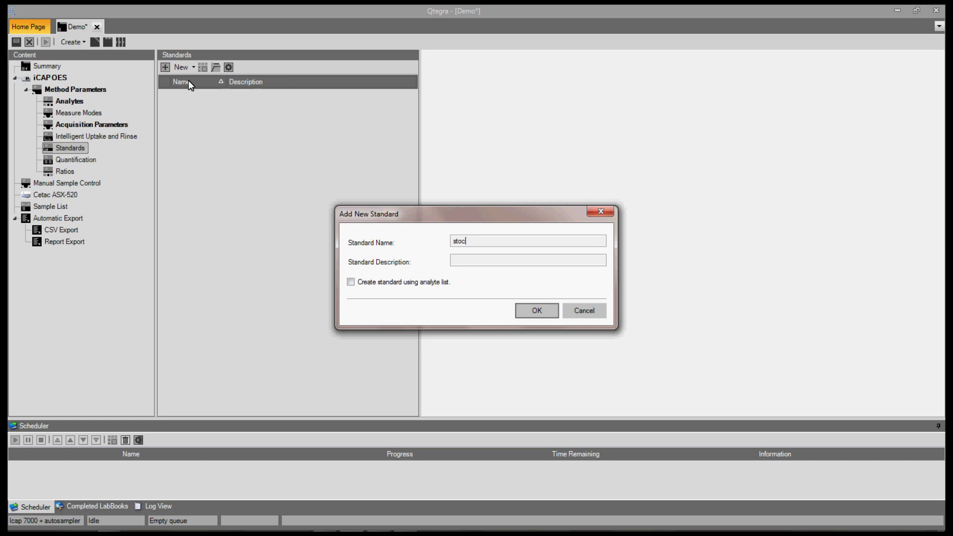
{"action": "type", "text": "k solution"}
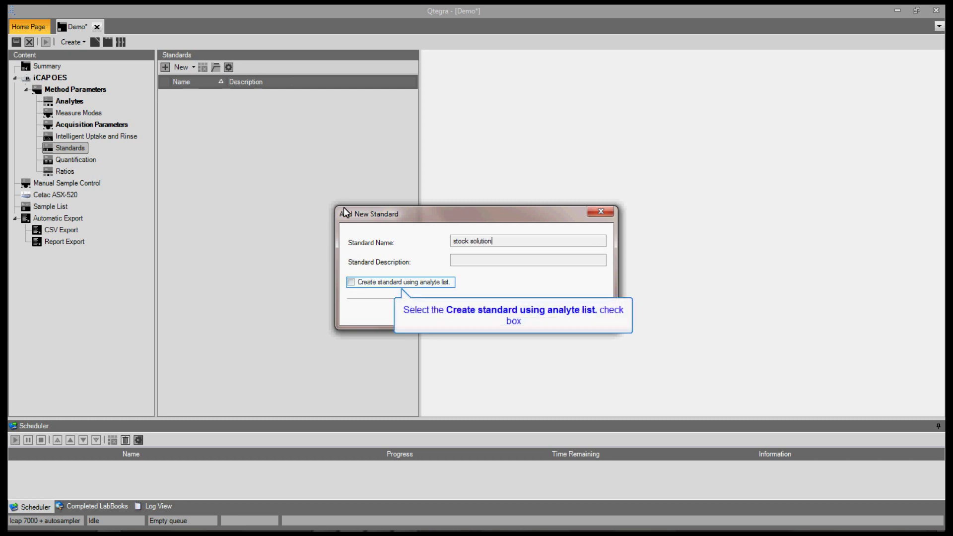
{"action": "left_click", "coordinate": [351, 281]}
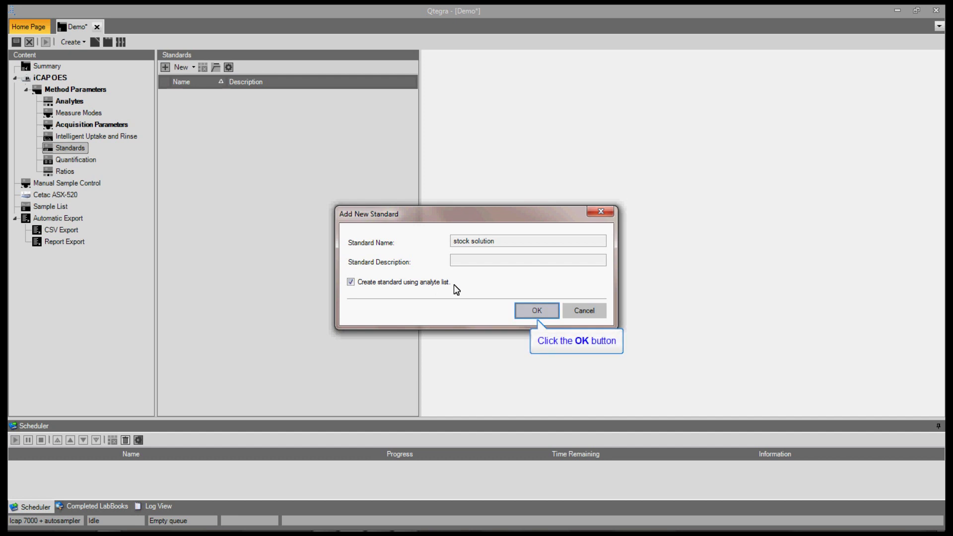
{"action": "left_click", "coordinate": [526, 311]}
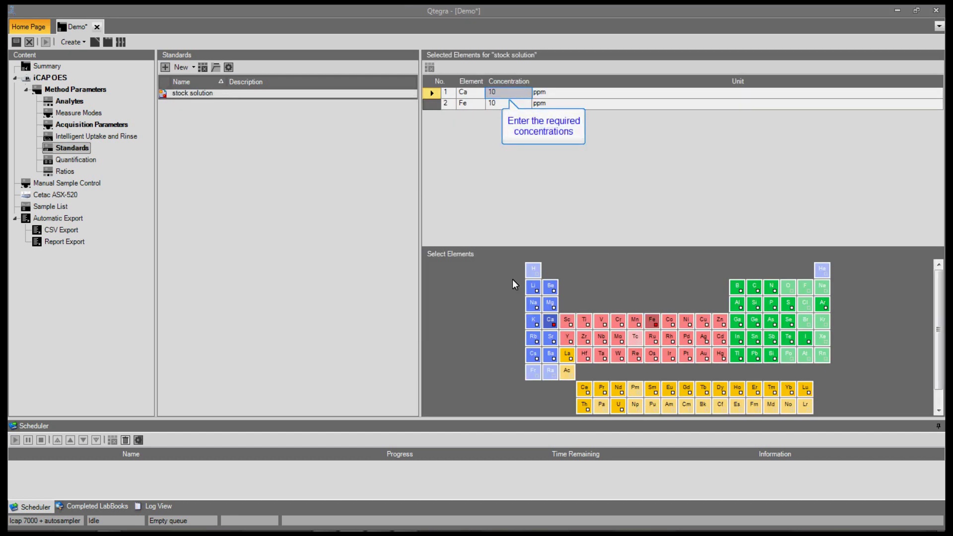
- Set the Ca concentration to 100 ppm and fill it down to Fe
{"action": "left_click", "coordinate": [506, 93]}
{"action": "type", "text": "1"}
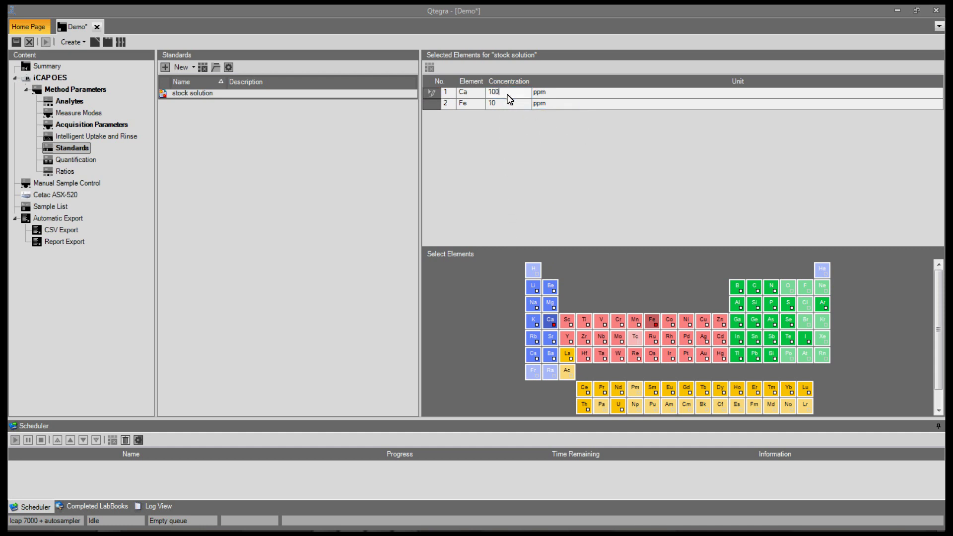
{"action": "right_click", "coordinate": [509, 103]}
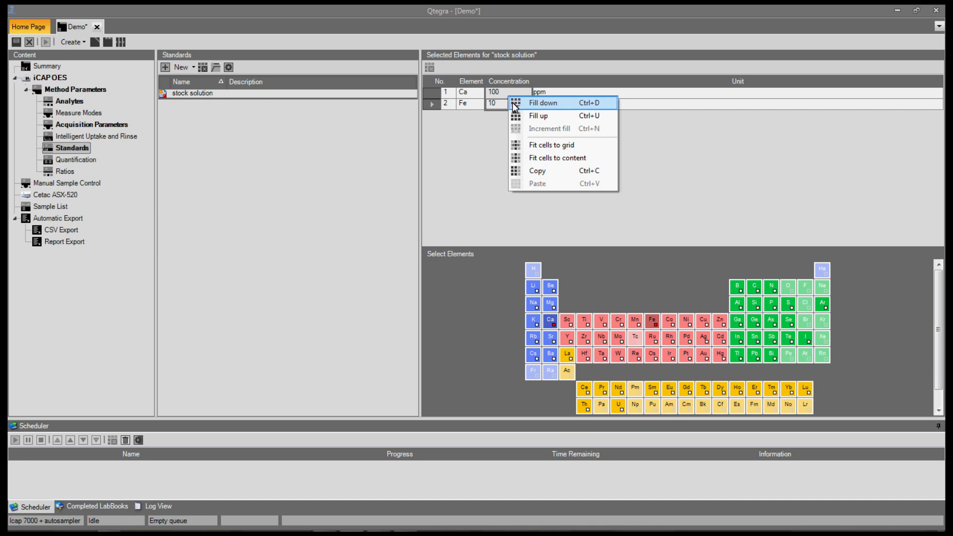
{"action": "left_click", "coordinate": [519, 104]}
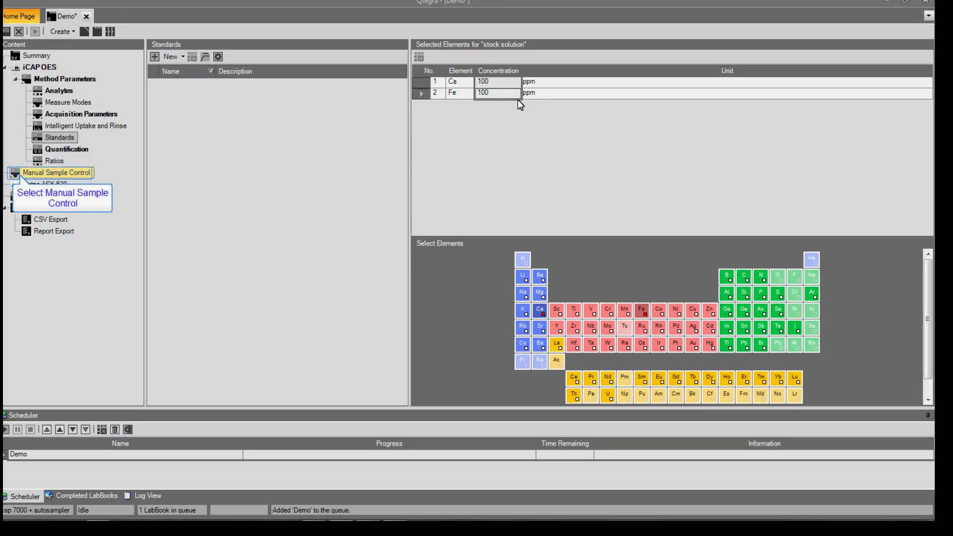
- Switch off manual sample control, leaving uptake and wash times at 30 s
{"action": "left_click", "coordinate": [58, 173]}
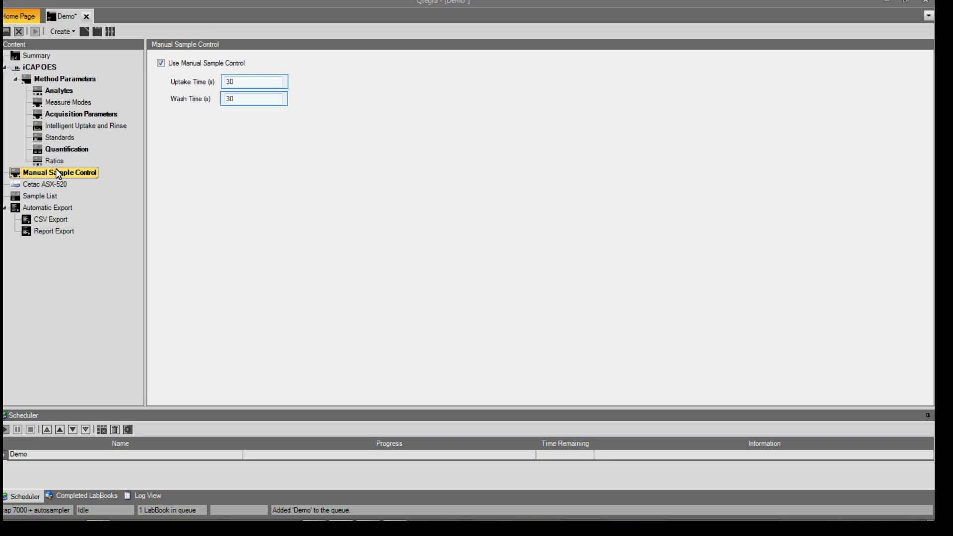
{"action": "left_click", "coordinate": [162, 64]}
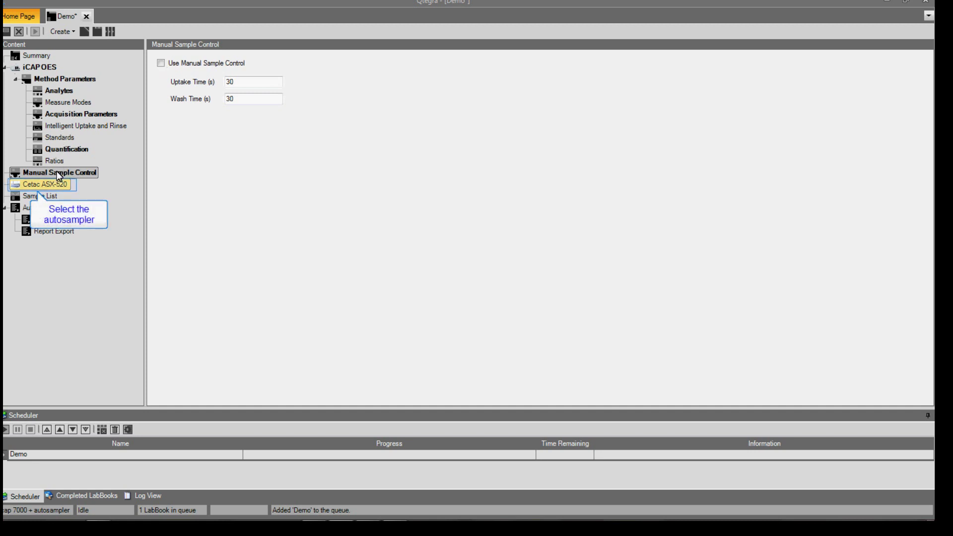
- View the Cetac ASX-520 autosampler settings, then show the sample list
{"action": "left_click", "coordinate": [50, 184]}
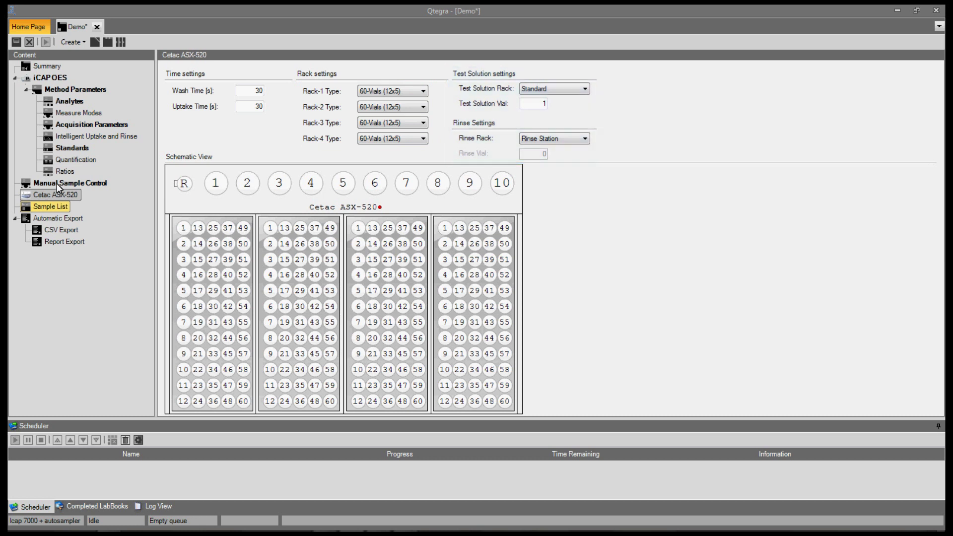
{"action": "left_click", "coordinate": [62, 206]}
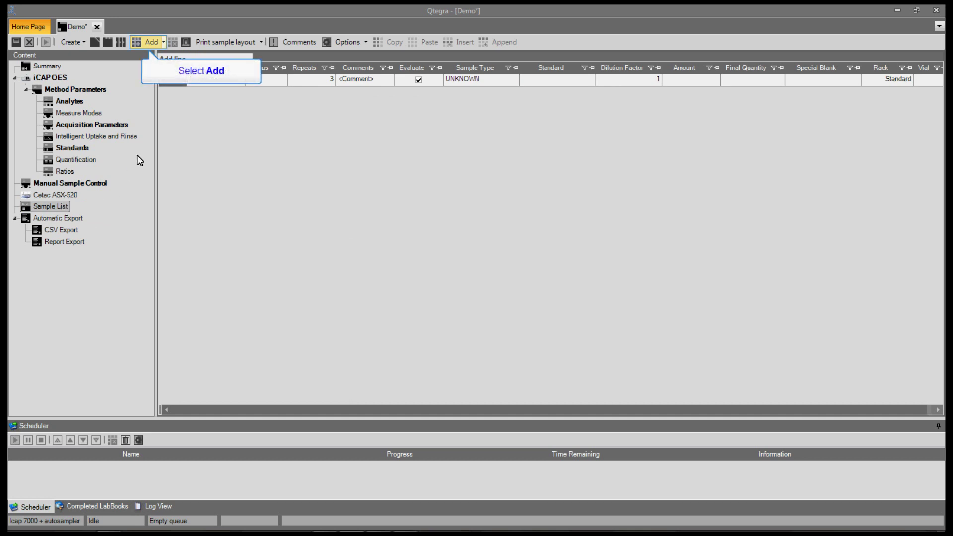
- Add three sample rows and label the four rows Blank, Cal 1, Cal 10 and Cal 100
{"action": "left_click", "coordinate": [157, 41]}
{"action": "left_click", "coordinate": [157, 40]}
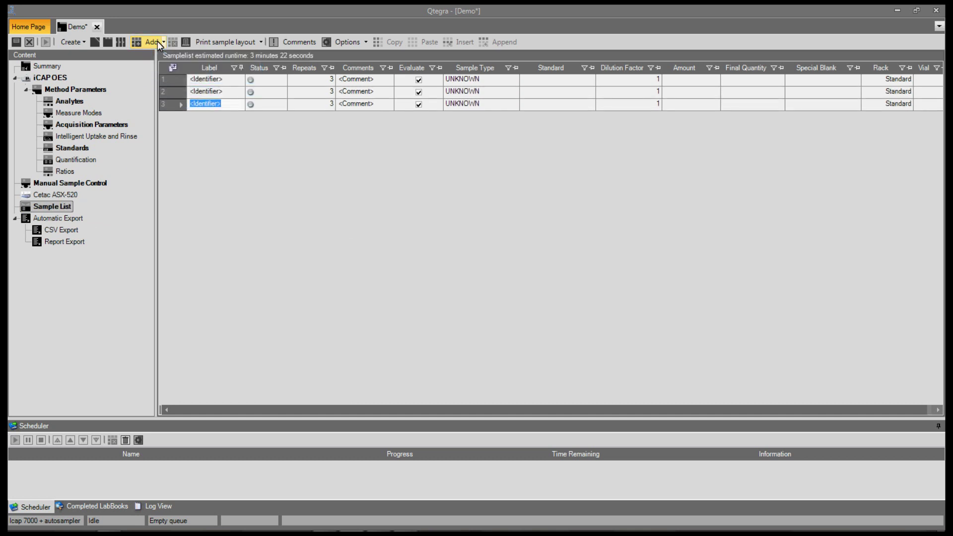
{"action": "left_click", "coordinate": [156, 41]}
{"action": "left_click", "coordinate": [230, 81]}
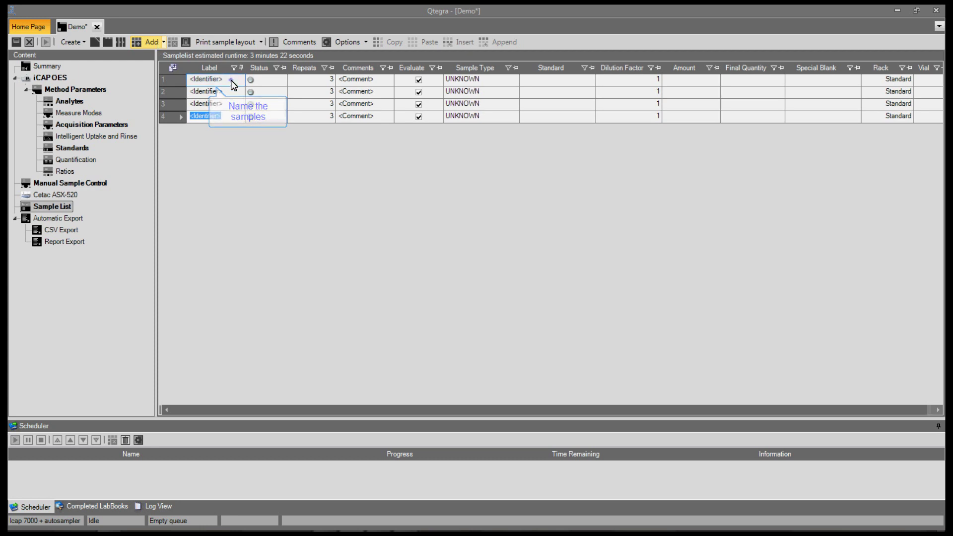
{"action": "type", "text": "Blank"}
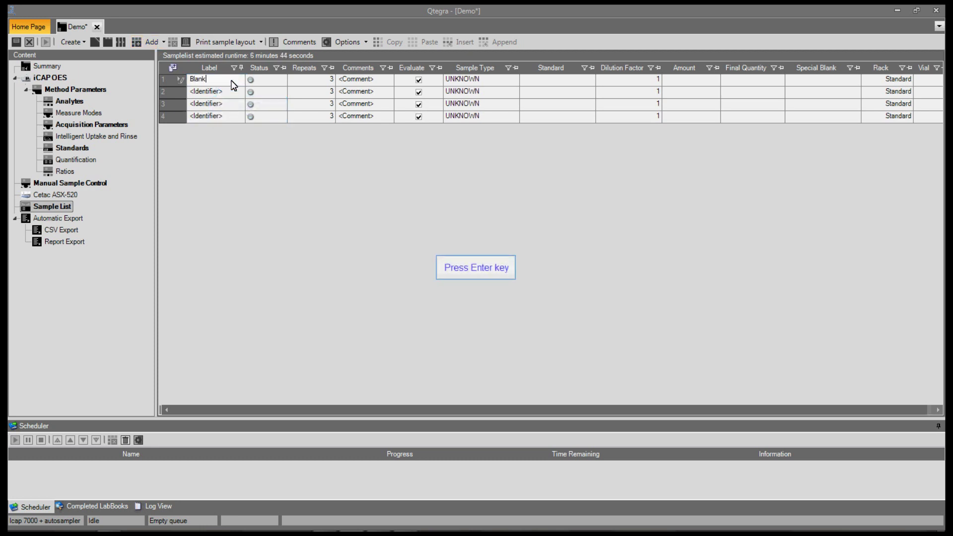
{"action": "key", "text": "Return"}
{"action": "type", "text": "Cal 1"}
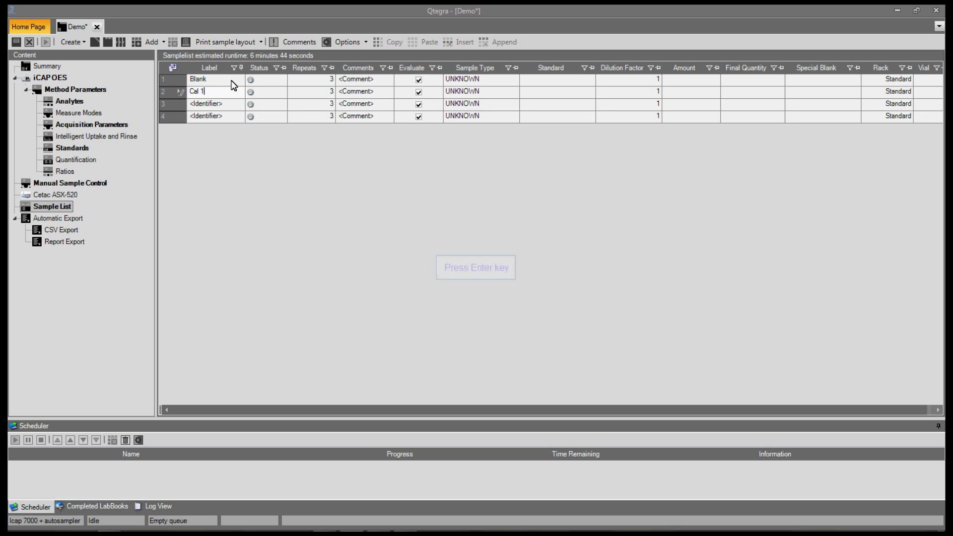
{"action": "key", "text": "Return"}
{"action": "type", "text": "Cal 10"}
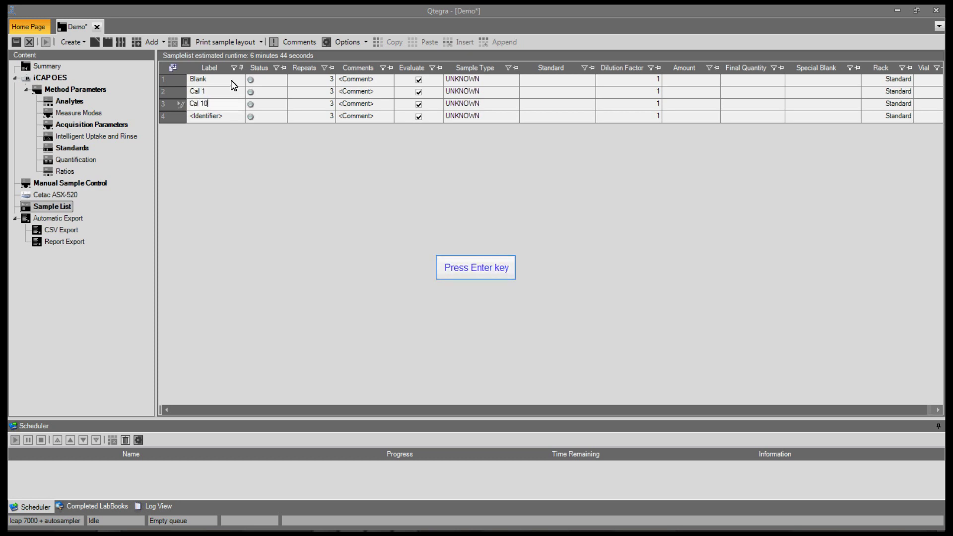
{"action": "key", "text": "Return"}
{"action": "type", "text": "Cal"}
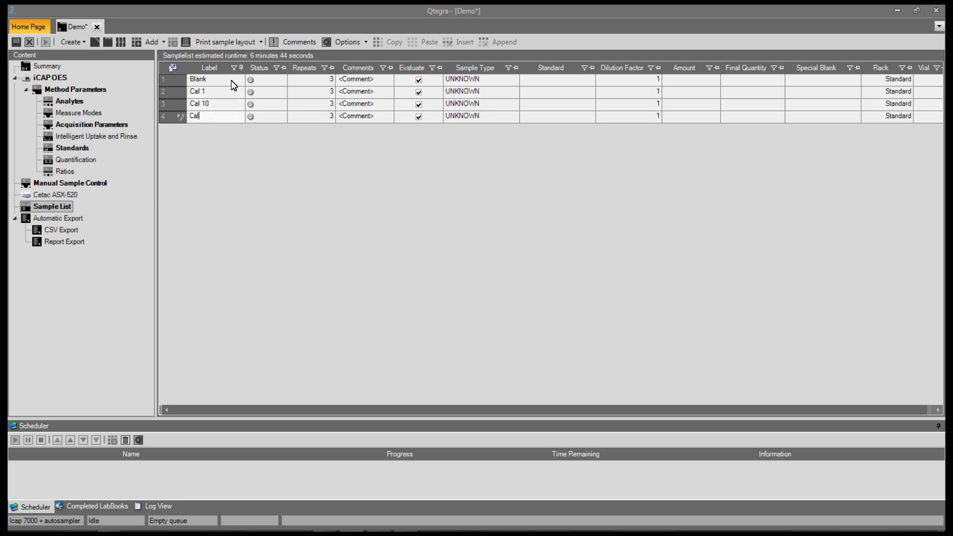
{"action": "type", "text": " 100"}
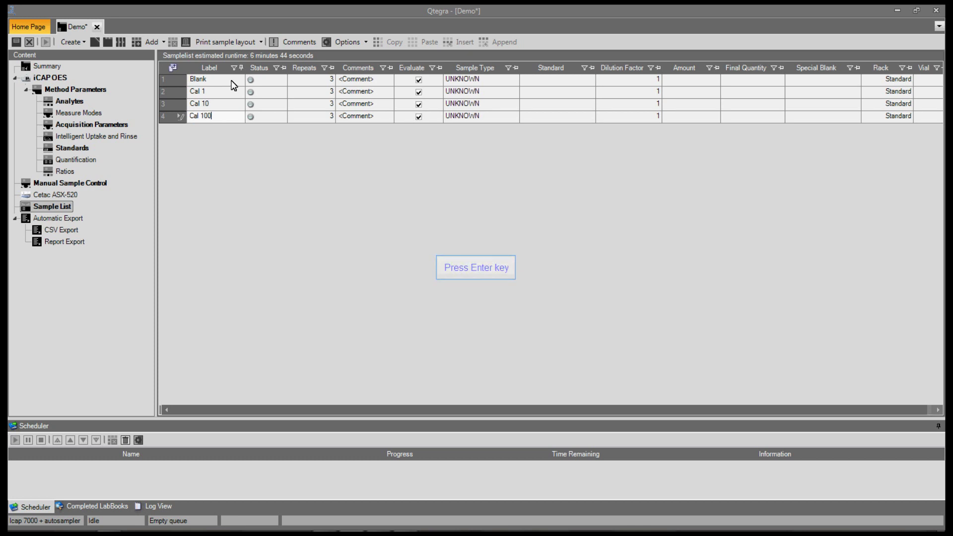
{"action": "key", "text": "Return"}
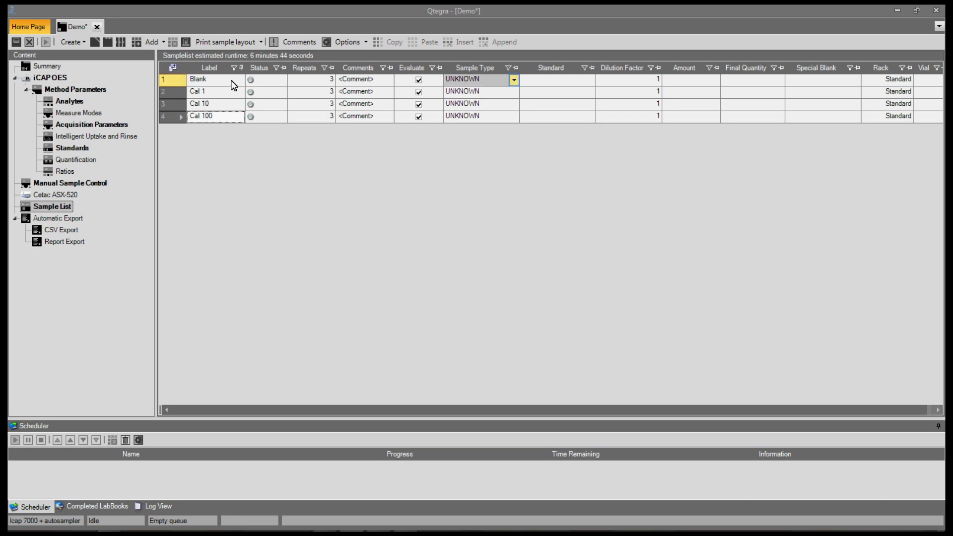
- Make Blank a BLK sample and Cal 1 a STD sample using the stock solution standard
{"action": "left_click", "coordinate": [513, 80]}
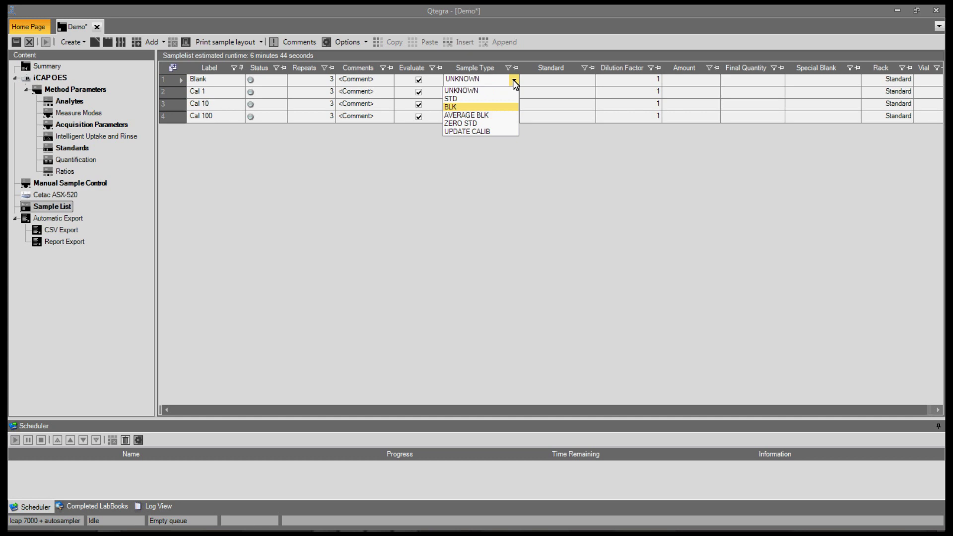
{"action": "left_click", "coordinate": [484, 106]}
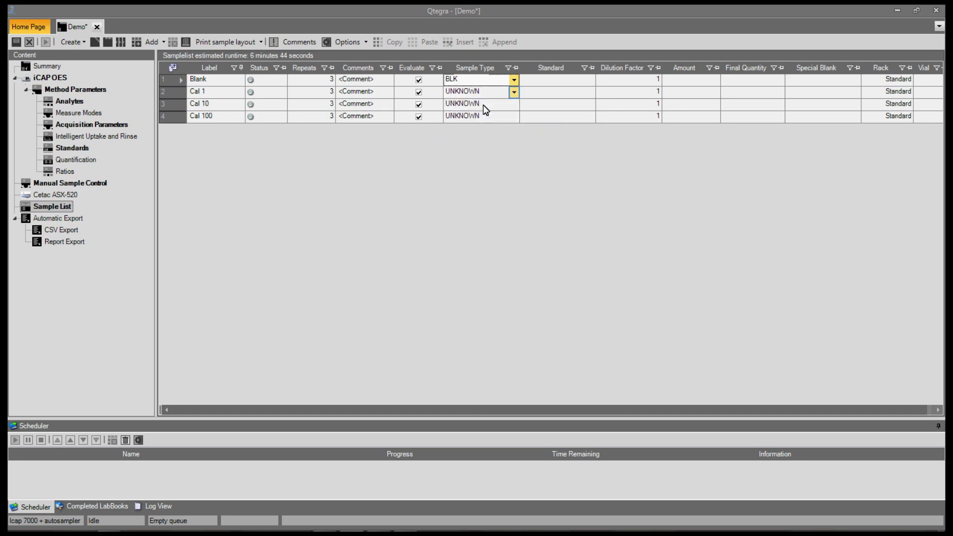
{"action": "left_click", "coordinate": [514, 92]}
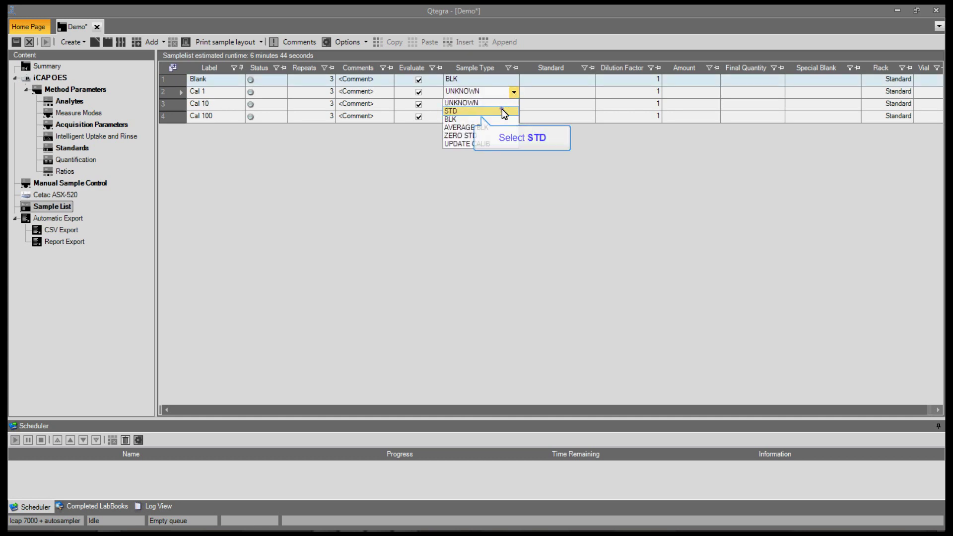
{"action": "left_click", "coordinate": [502, 110]}
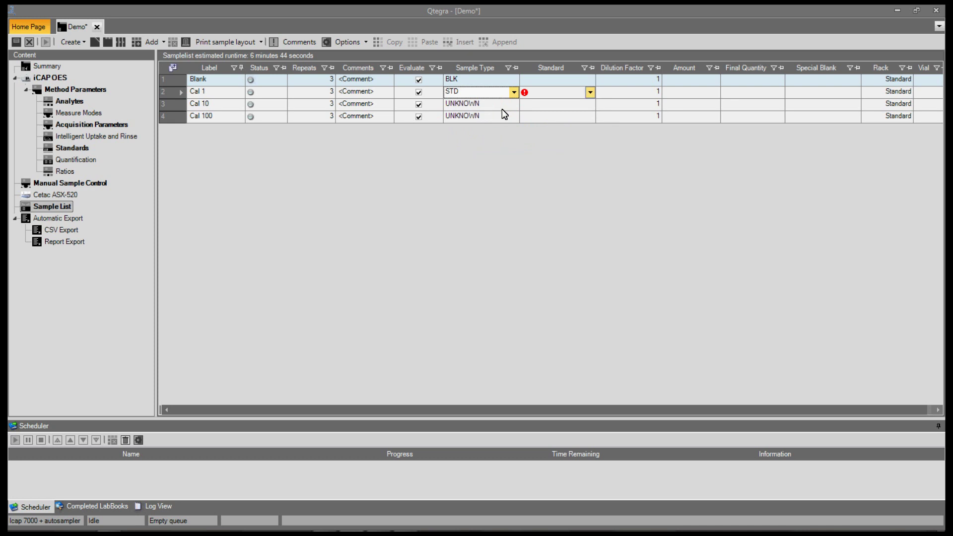
{"action": "left_click", "coordinate": [590, 92]}
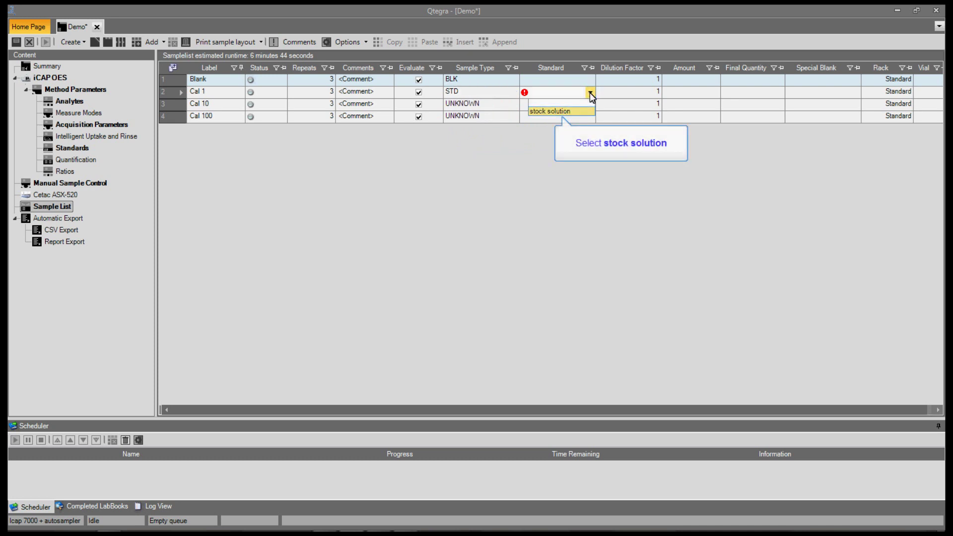
{"action": "left_click", "coordinate": [570, 111]}
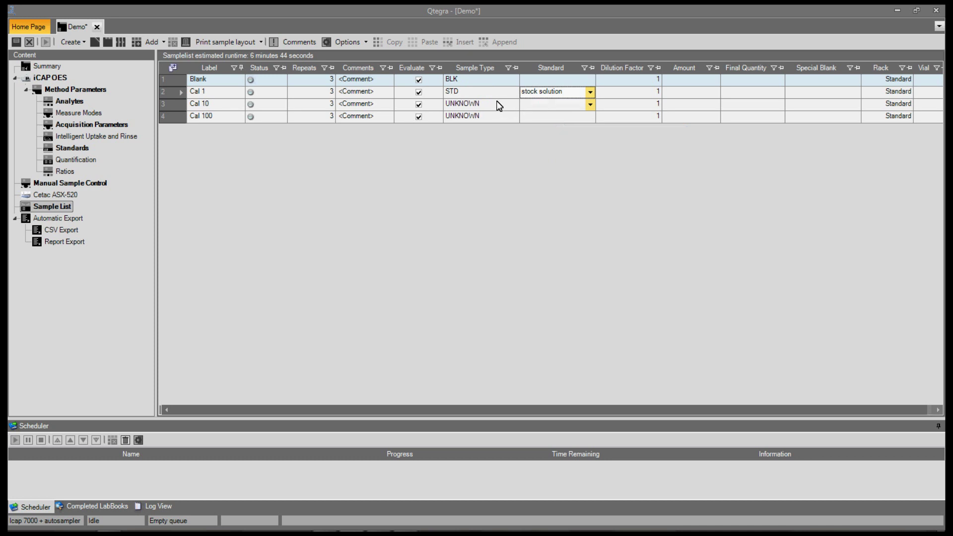
- Fill STD type and the stock solution standard down to Cal 10 and Cal 100
{"action": "left_click_drag", "start_coordinate": [499, 93], "coordinate": [502, 116]}
{"action": "right_click", "coordinate": [502, 115]}
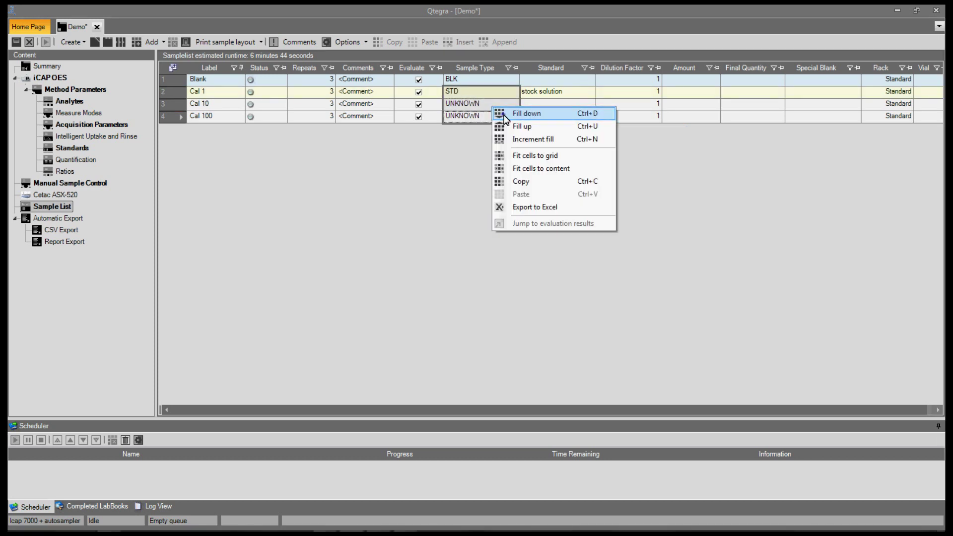
{"action": "left_click", "coordinate": [503, 114]}
{"action": "left_click_drag", "start_coordinate": [556, 92], "coordinate": [557, 119]}
{"action": "right_click", "coordinate": [557, 119]}
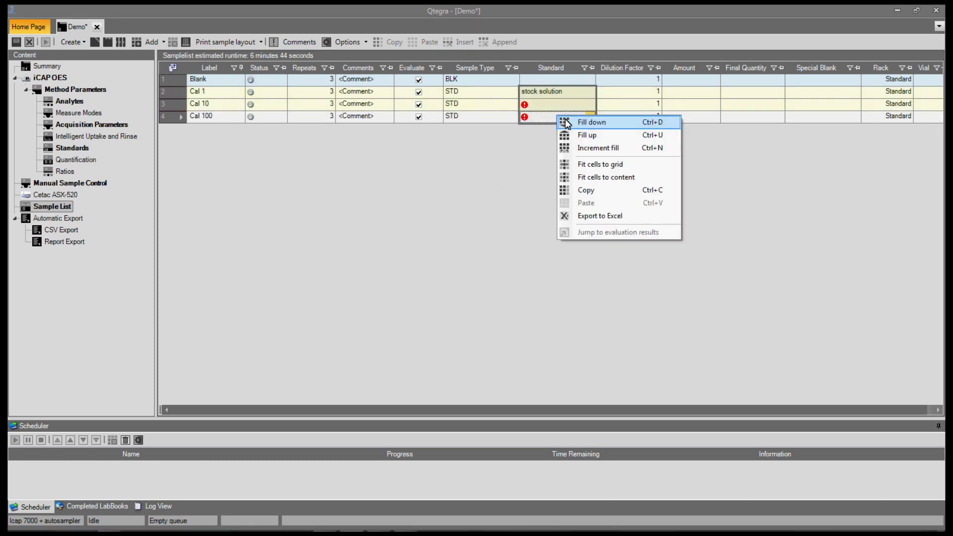
{"action": "left_click", "coordinate": [568, 124]}
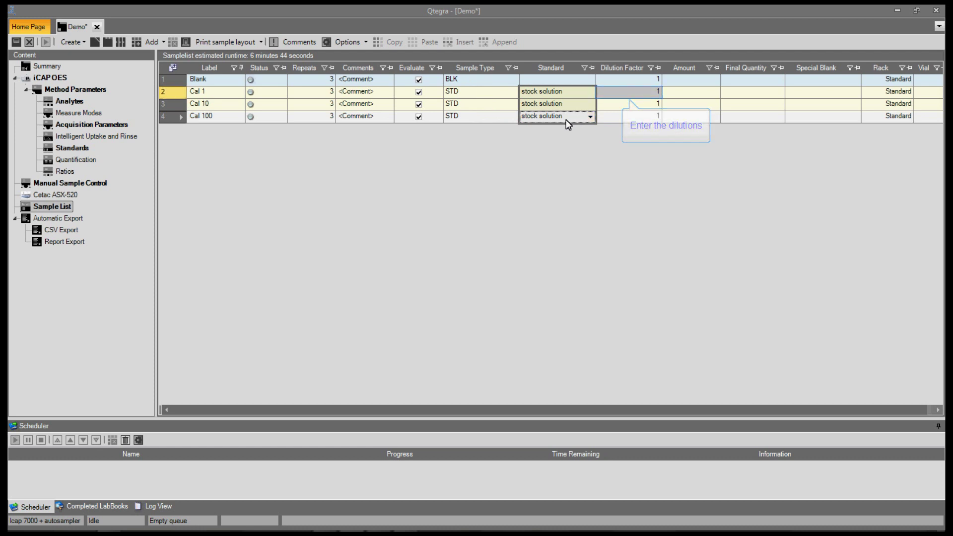
- Enter dilution factor 100 for Cal 1 and 10 for Cal 10, leaving Cal 100 at 1
{"action": "left_click", "coordinate": [645, 95]}
{"action": "type", "text": "100"}
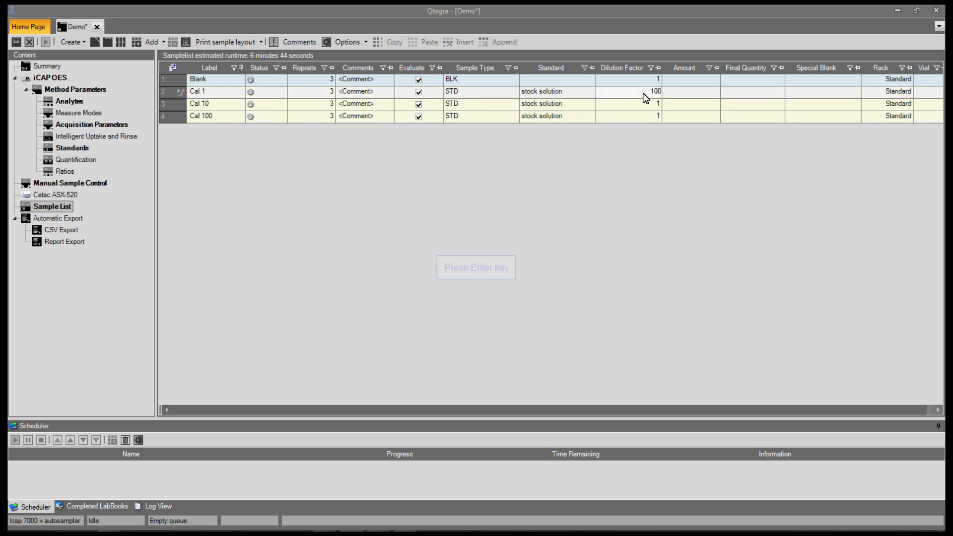
{"action": "left_click", "coordinate": [618, 108]}
{"action": "type", "text": "10"}
{"action": "key", "text": "Return"}
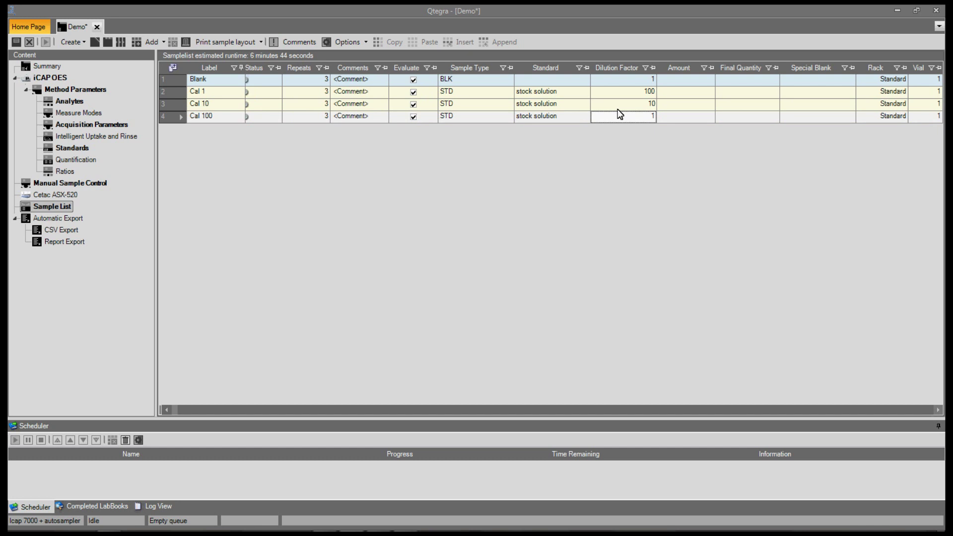
- Increment-fill the Vial column with 1–4 for Blank through Cal 100, and review the Cetac ASX-520 rack page
{"action": "left_click_drag", "start_coordinate": [927, 79], "coordinate": [927, 116]}
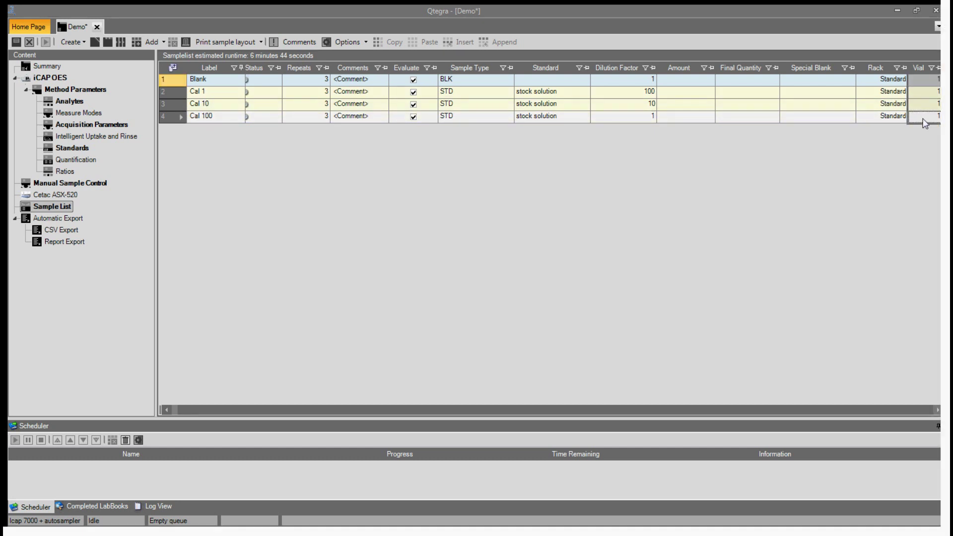
{"action": "right_click", "coordinate": [927, 103]}
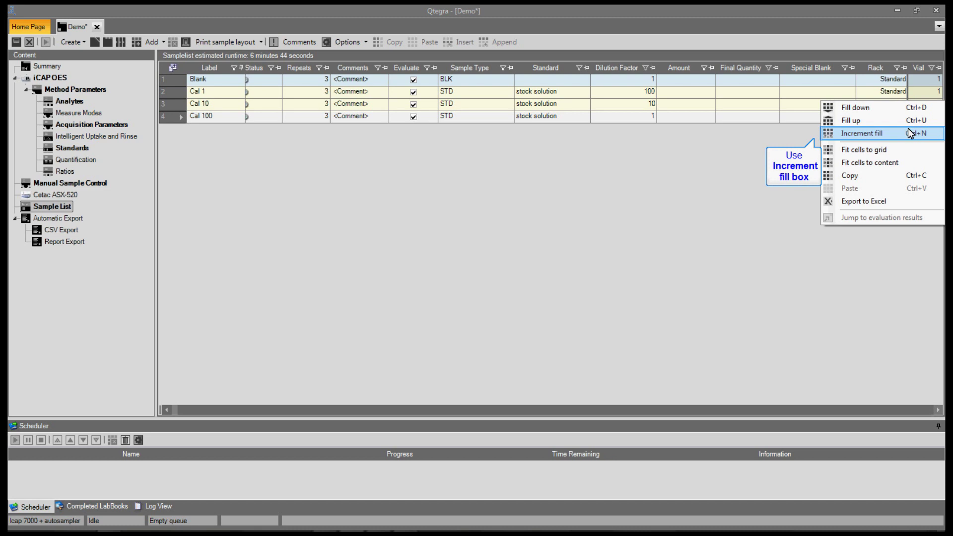
{"action": "left_click", "coordinate": [908, 132]}
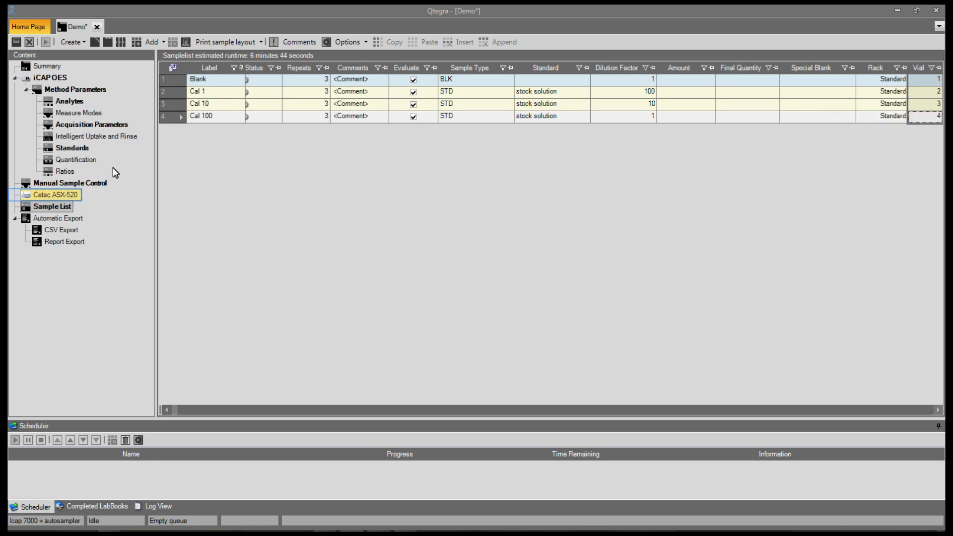
{"action": "left_click", "coordinate": [71, 195]}
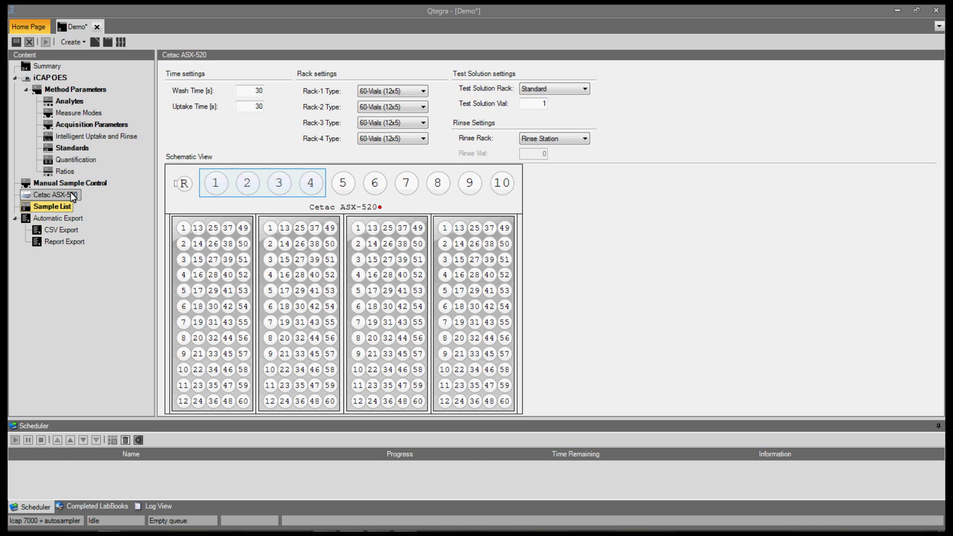
{"action": "left_click", "coordinate": [61, 205]}
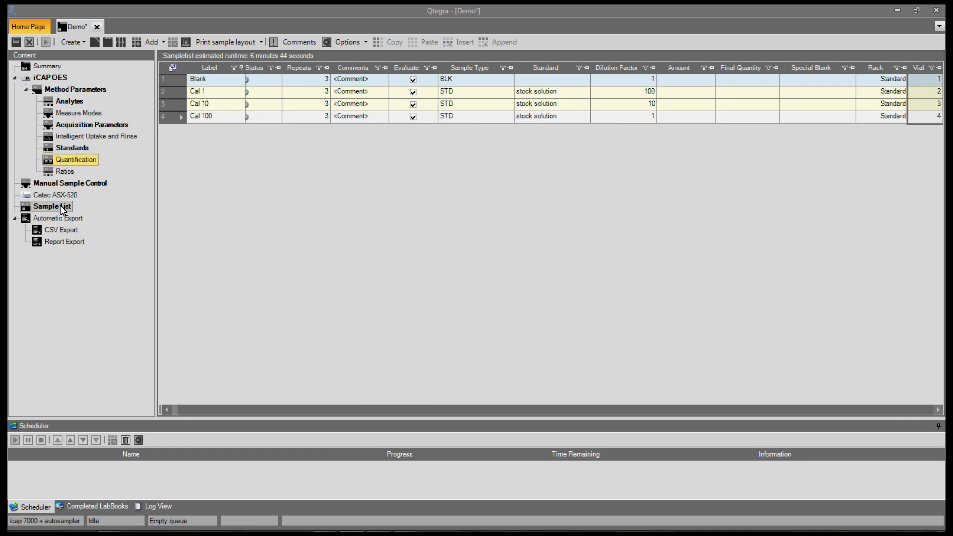
- Save the LabBook as 'Demo' and add it to the scheduler queue with Run
{"action": "left_click", "coordinate": [16, 42]}
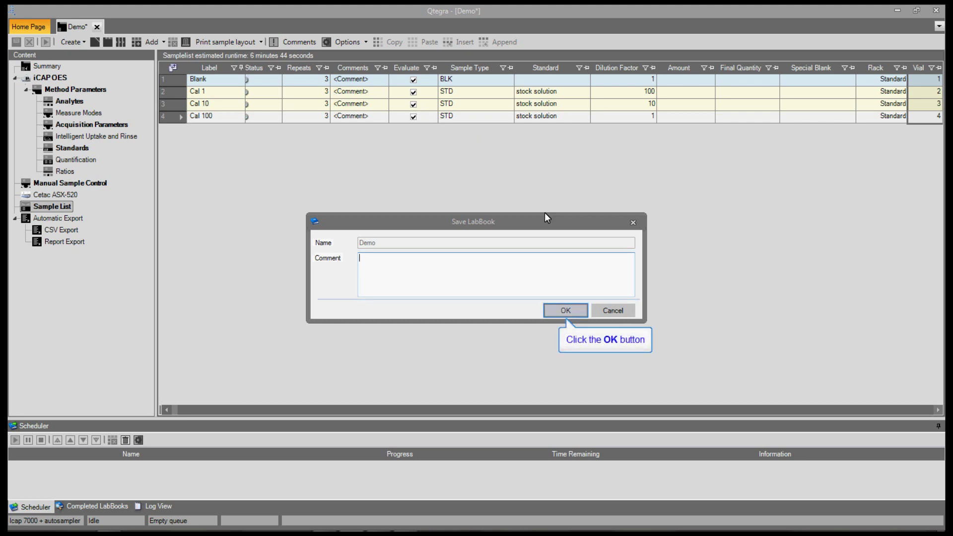
{"action": "left_click", "coordinate": [565, 310]}
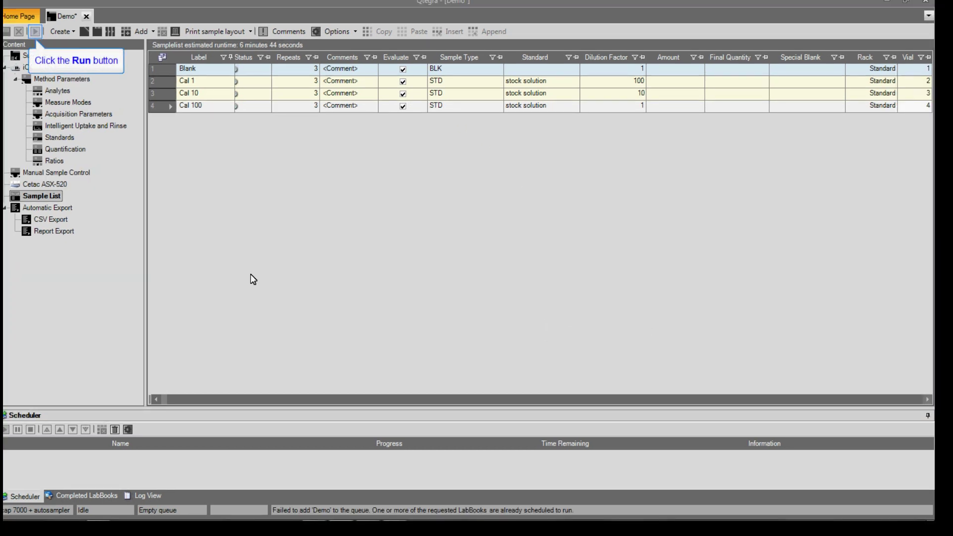
{"action": "left_click", "coordinate": [36, 28]}
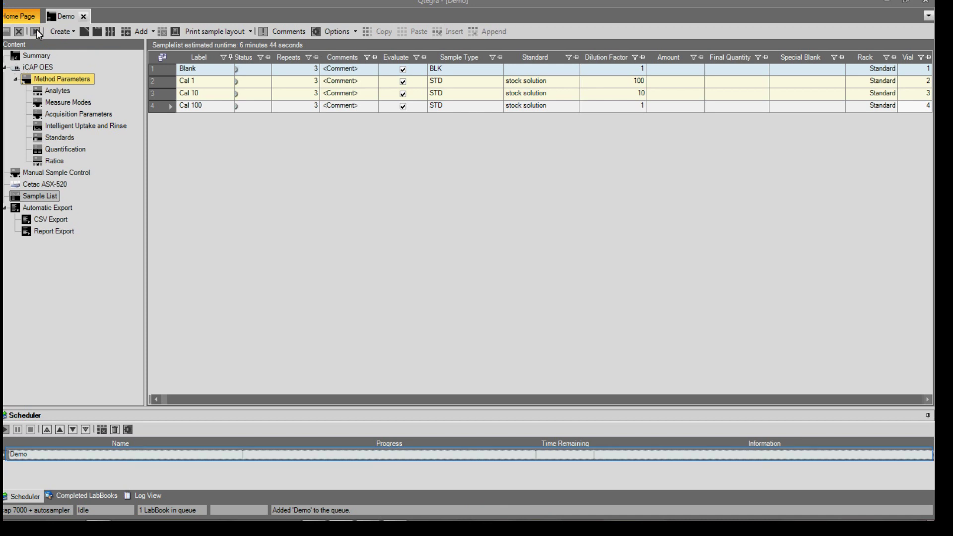